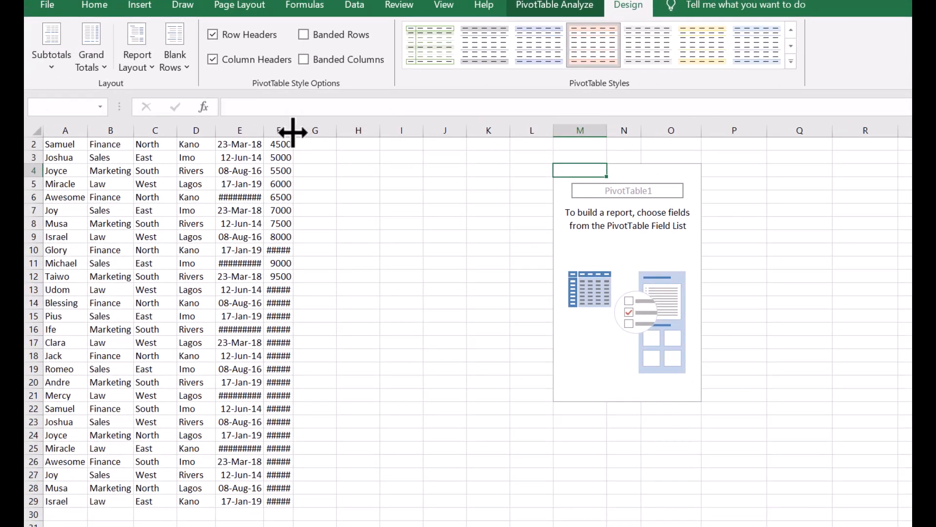
Step: AutoFit the HIRE DATE column, then drag its border wider so every date shows instead of #####
double_click(272, 130)
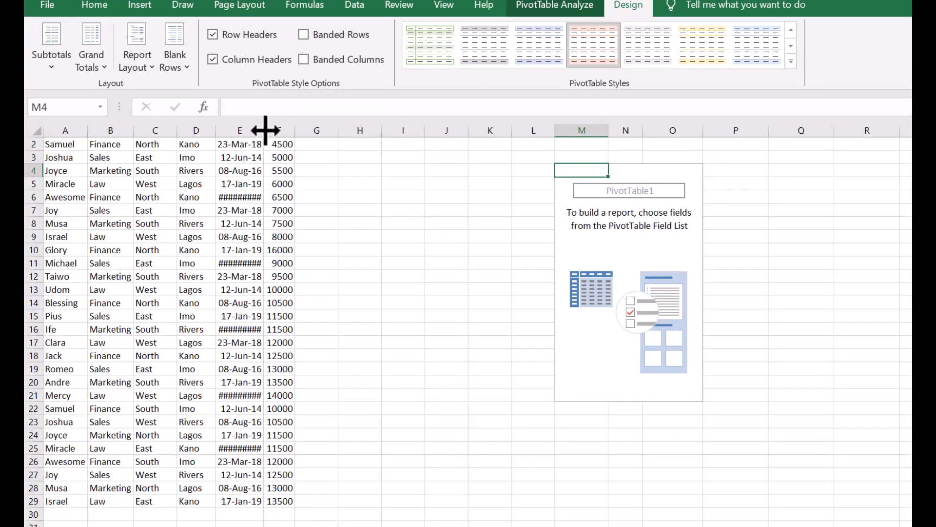
left_click_drag(243, 130, 265, 130)
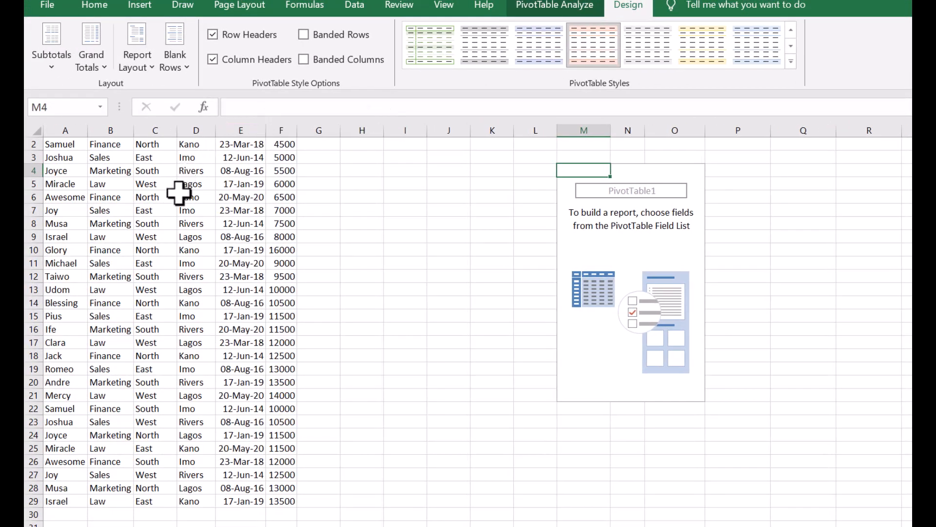
scroll(151, 223, "up", 1)
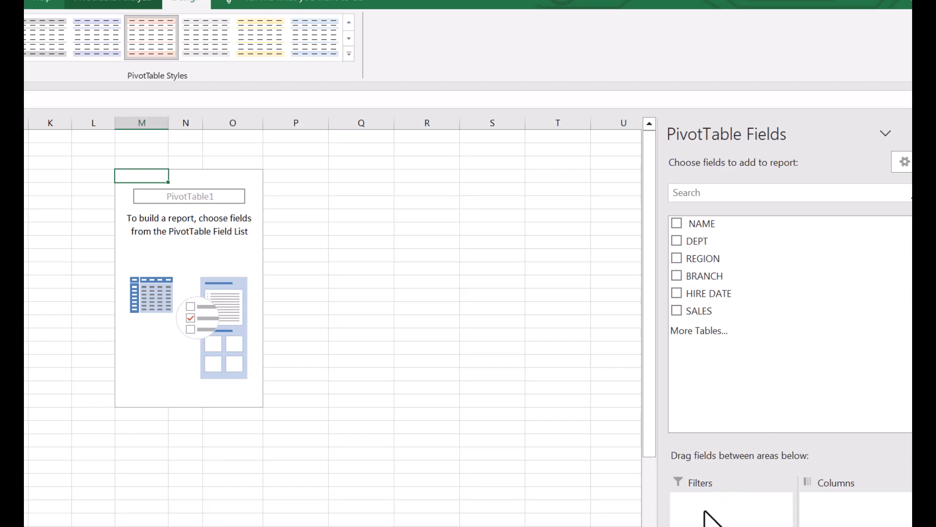
Step: Put DEPT in Filters, REGION then NAME in Rows, and SALES in Values
left_click(676, 241)
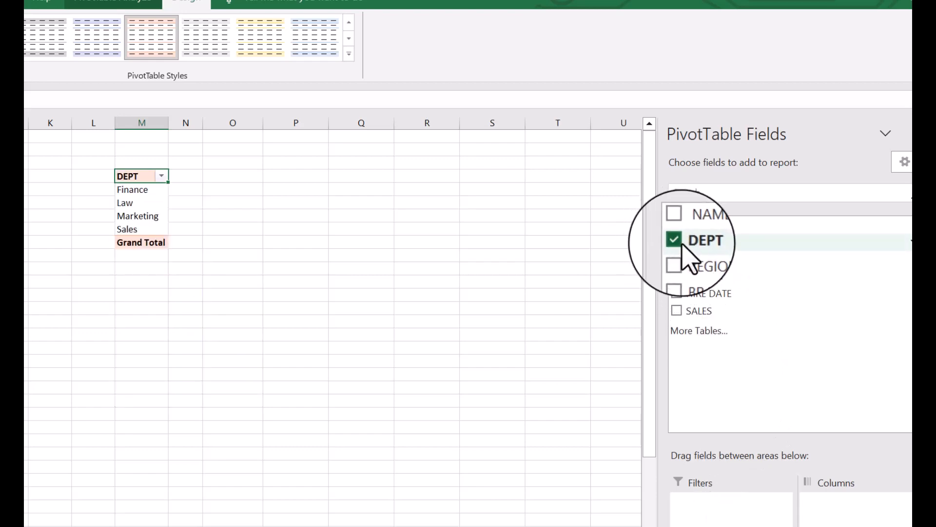
left_click_drag(753, 489, 759, 382)
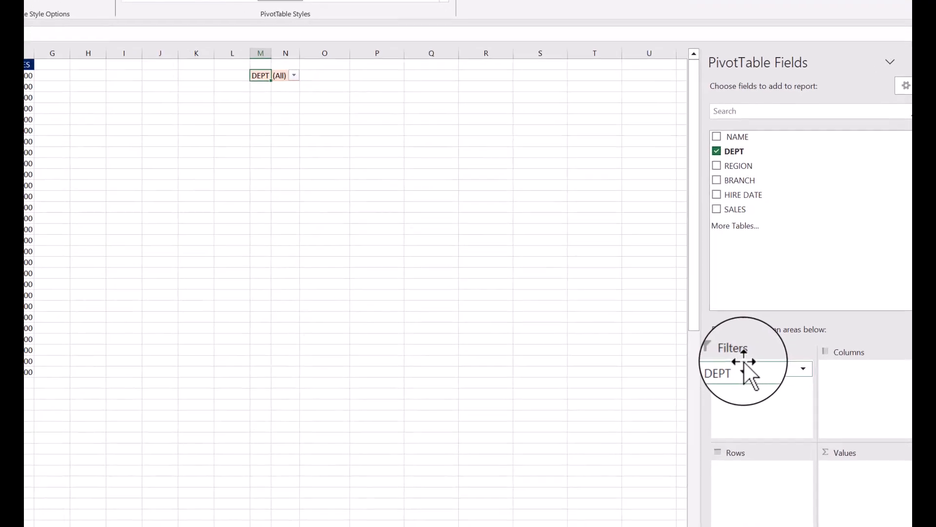
left_click_drag(729, 151, 742, 467)
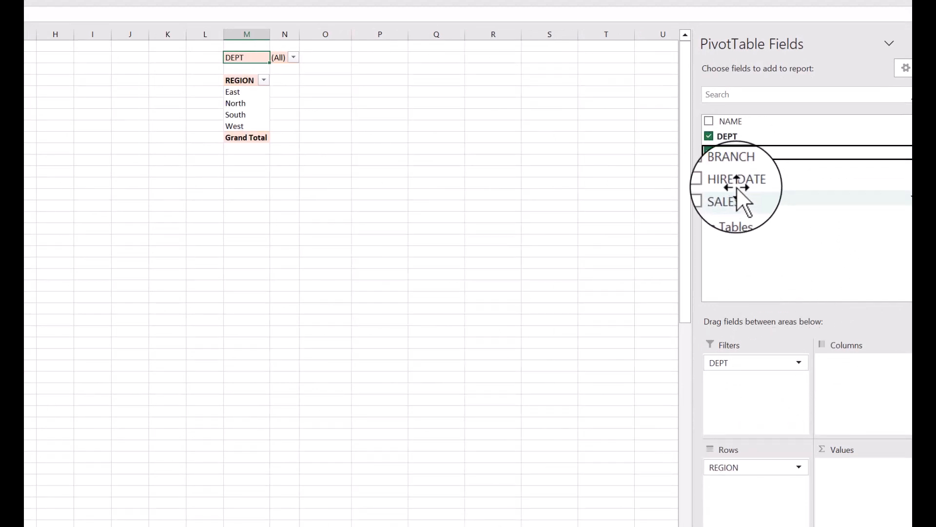
left_click_drag(730, 122, 743, 483)
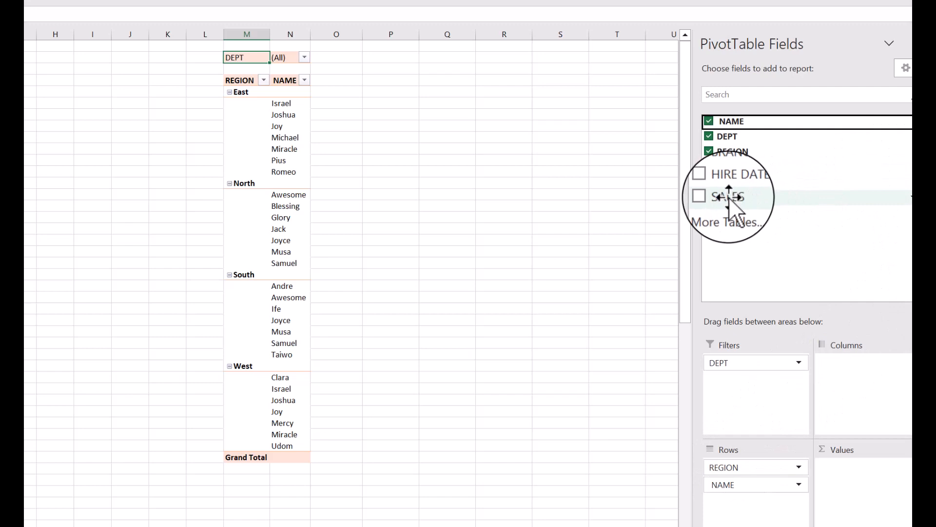
left_click_drag(728, 197, 846, 475)
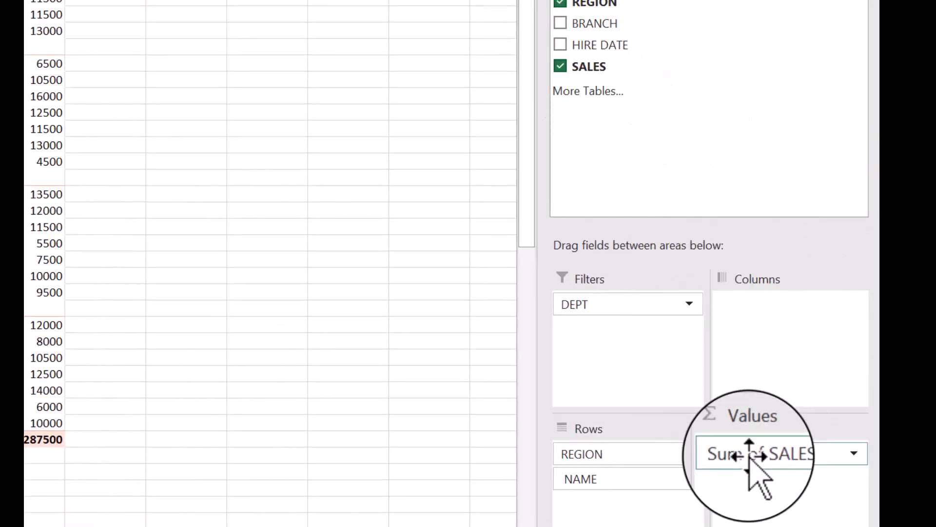
Step: Add SALES to the Values area a second time, creating a Sum of SALES2 column
left_click(721, 379)
left_click_drag(601, 69, 747, 476)
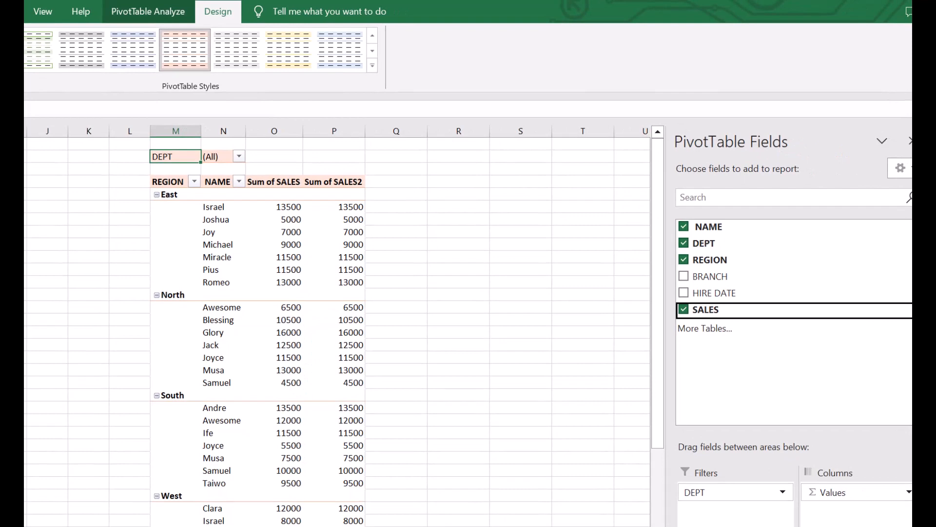
scroll(336, 326, "up", 1)
scroll(337, 325, "down", 1)
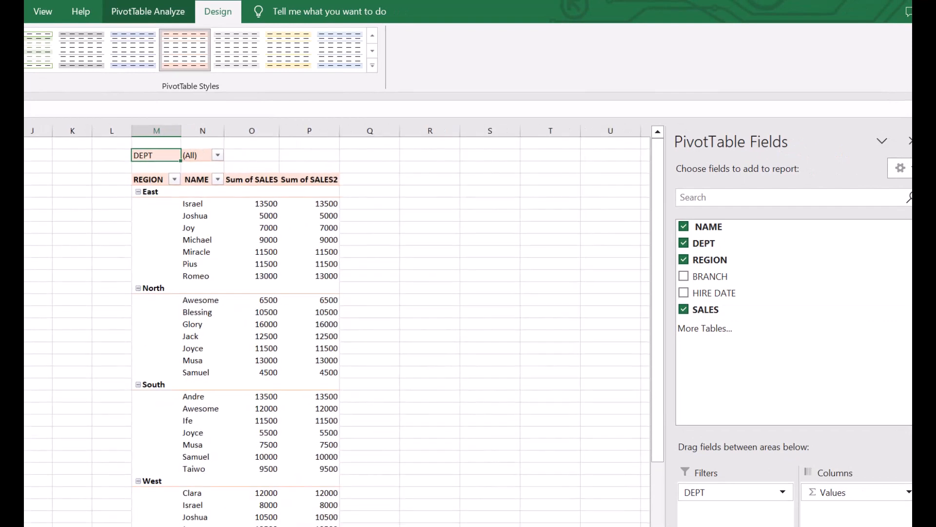
scroll(337, 326, "up", 2)
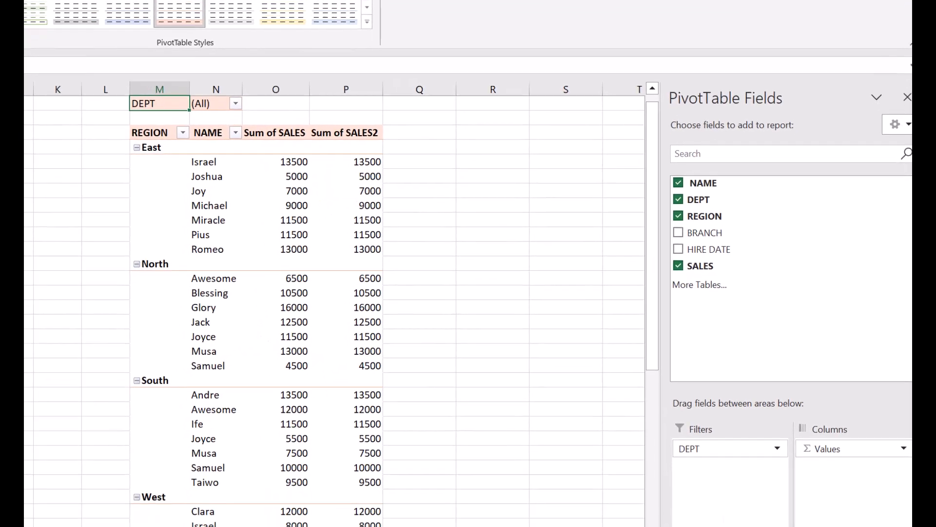
Step: Change Sum of SALES2 to summarize by Count, making it Count of SALES
left_click(885, 491)
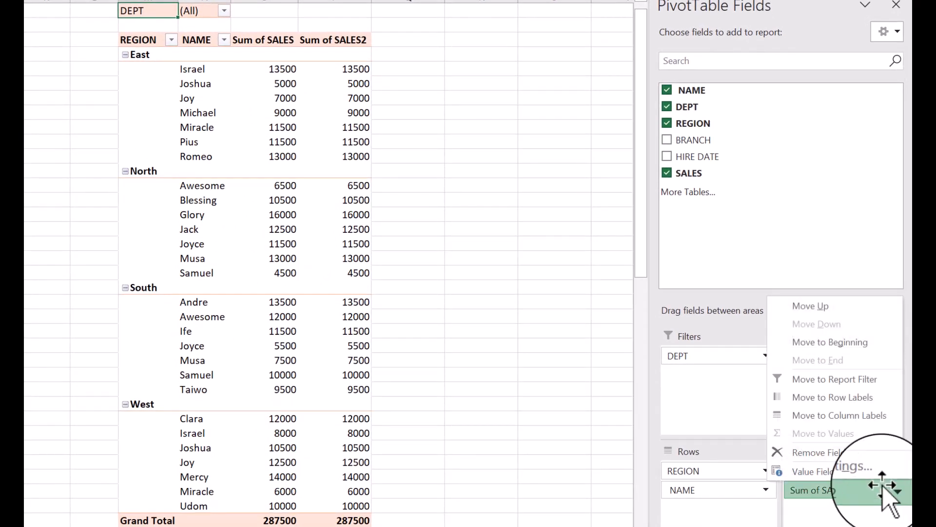
left_click(832, 472)
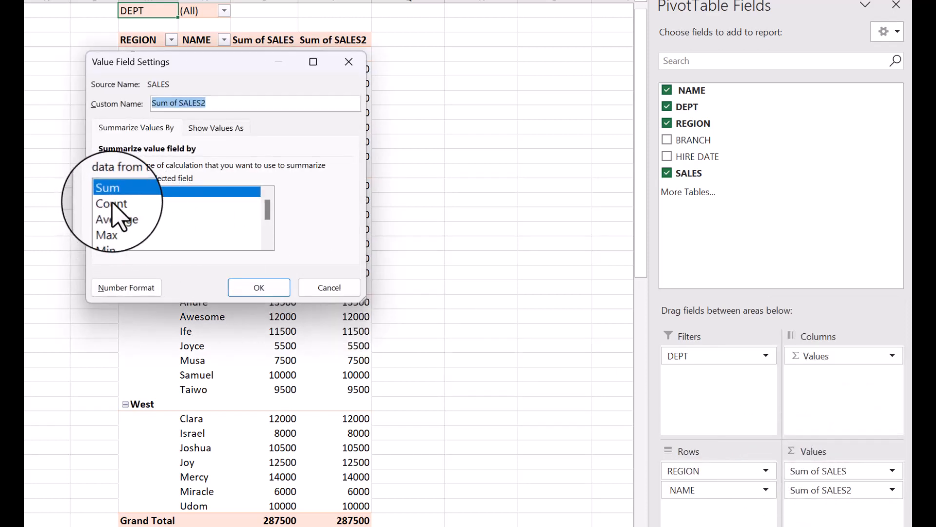
left_click(112, 202)
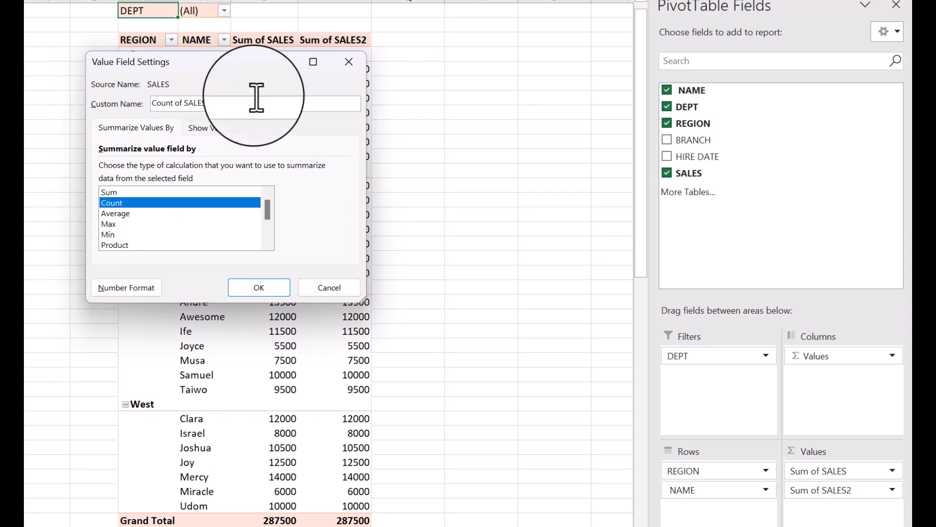
left_click(274, 290)
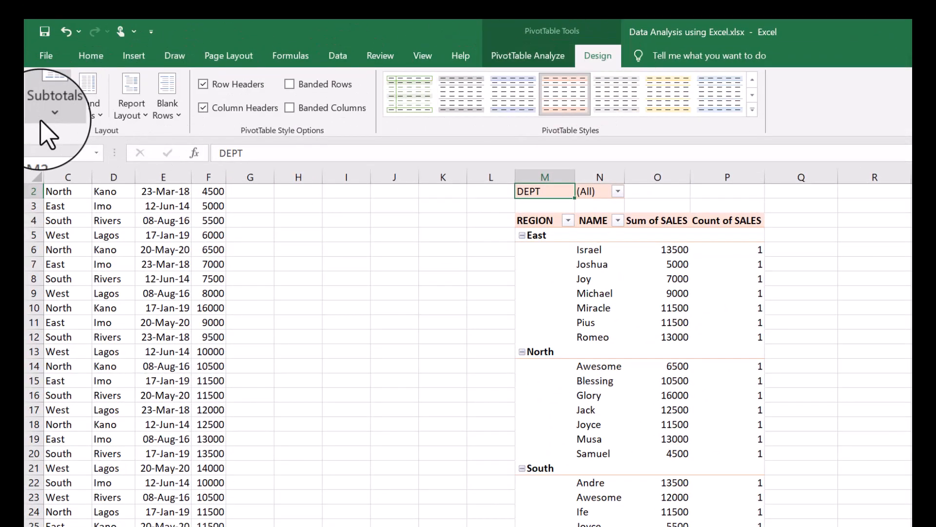
Step: Show all subtotals at the bottom of each REGION group
left_click(51, 107)
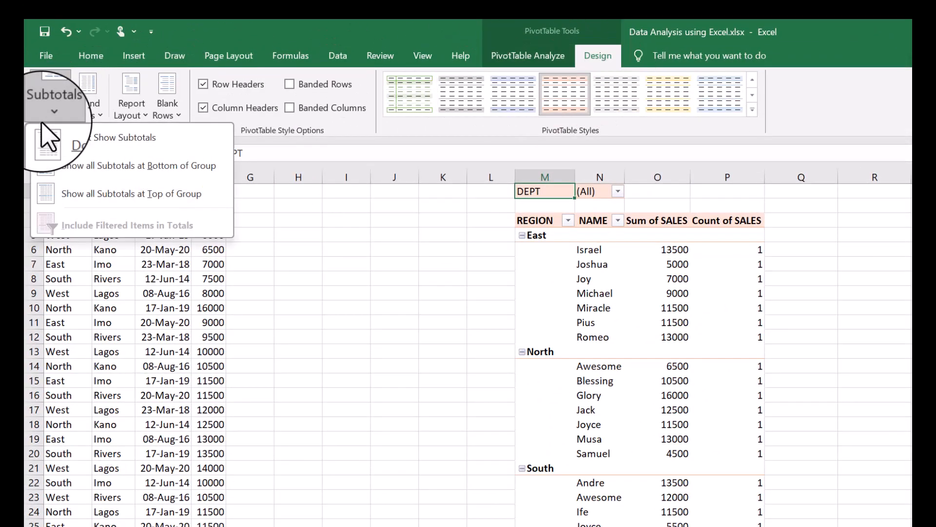
left_click(64, 166)
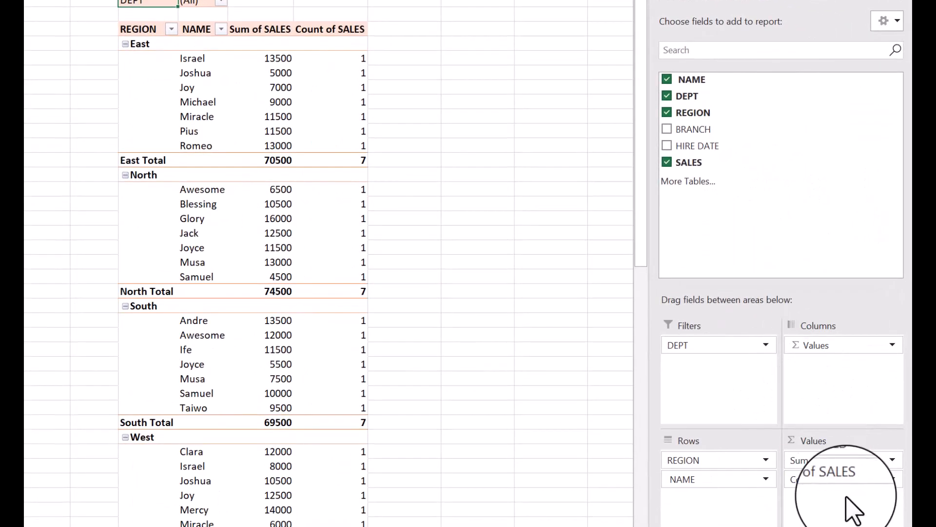
Step: Add SALES to Values a third time and summarize it by Average
left_click_drag(689, 165, 824, 495)
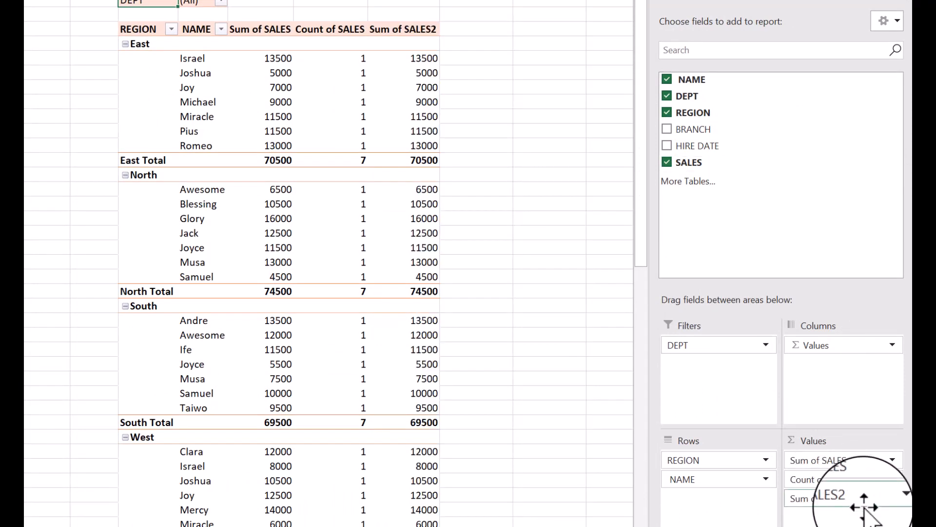
left_click(892, 498)
left_click(841, 480)
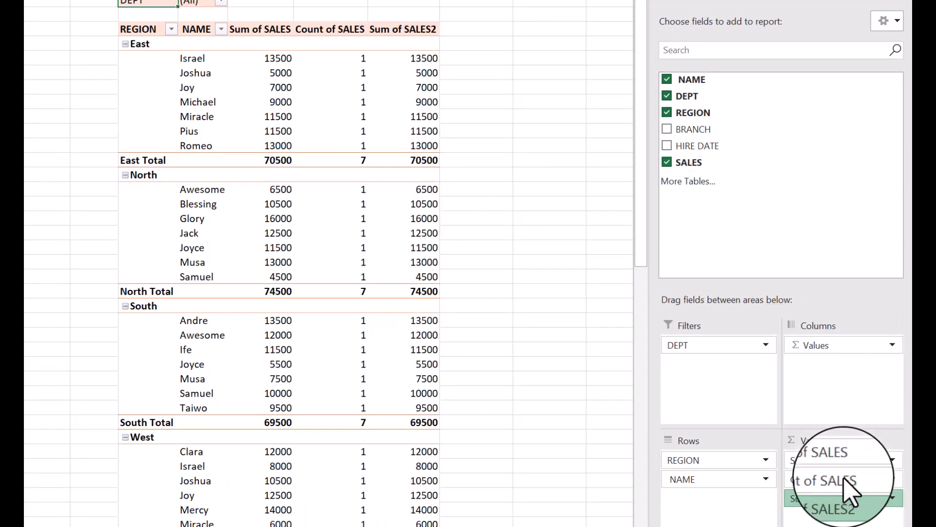
left_click(122, 203)
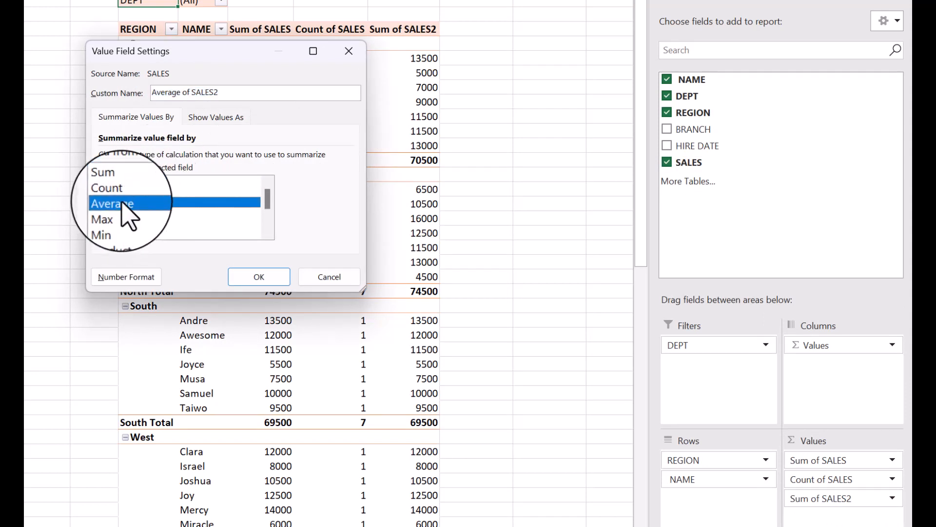
left_click(225, 92)
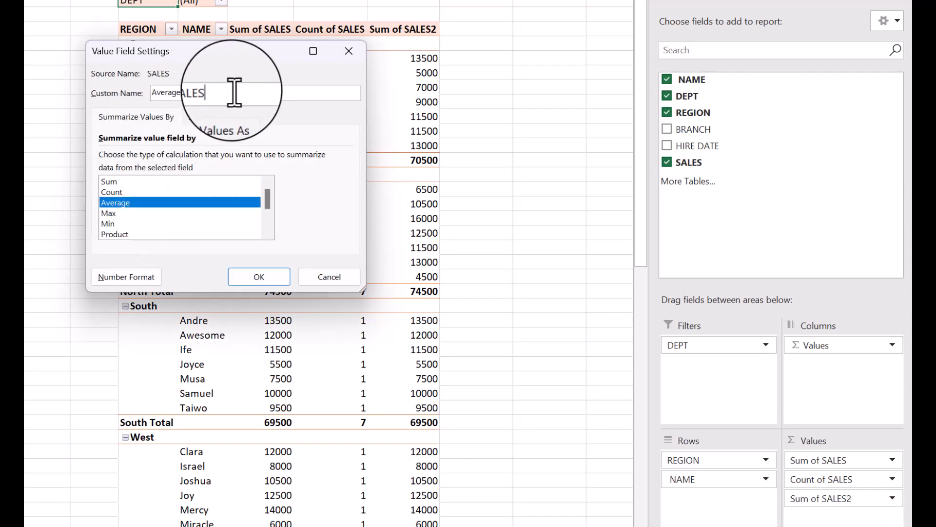
left_click(266, 276)
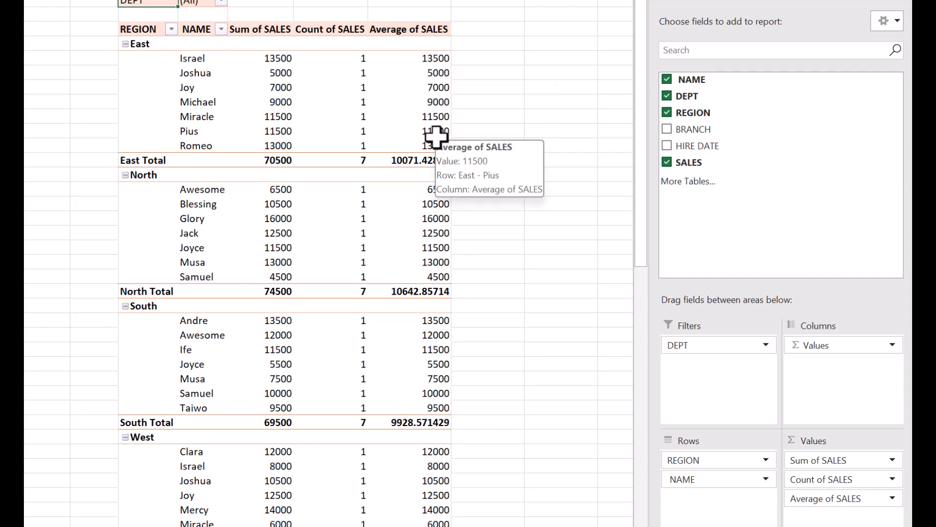
Step: Switch the third values column from Average of SALES to Max of SALES
left_click(892, 497)
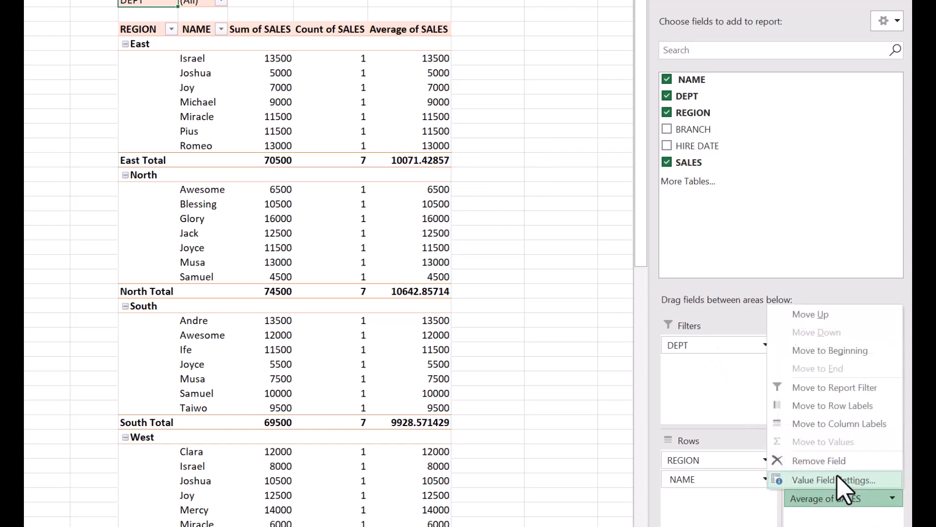
left_click(837, 478)
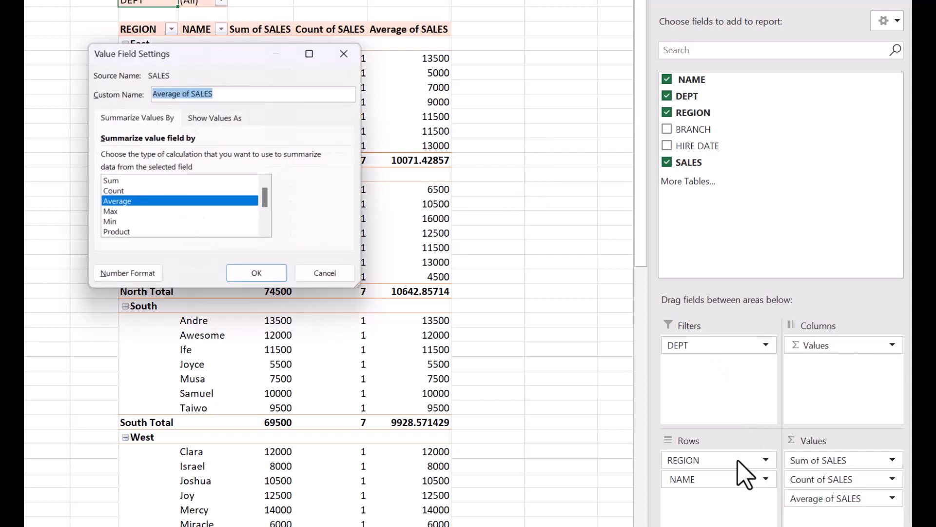
left_click(108, 213)
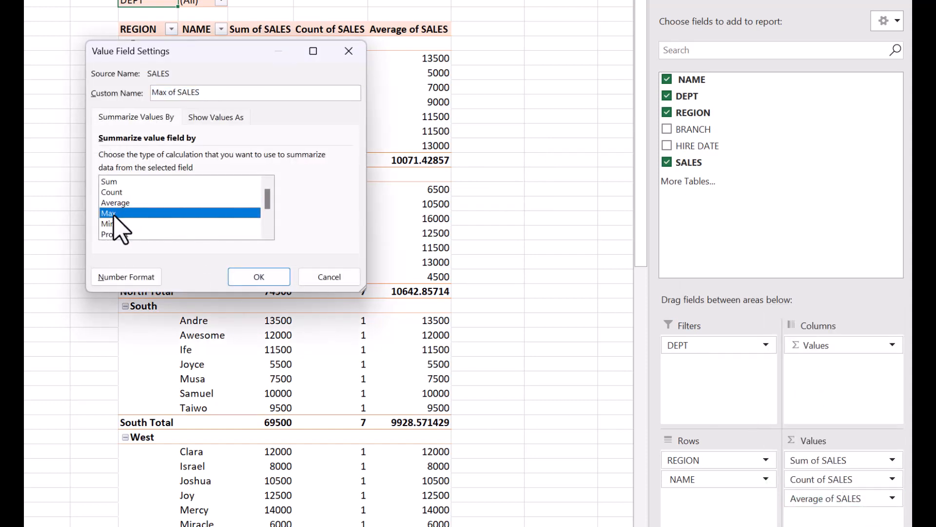
left_click(249, 276)
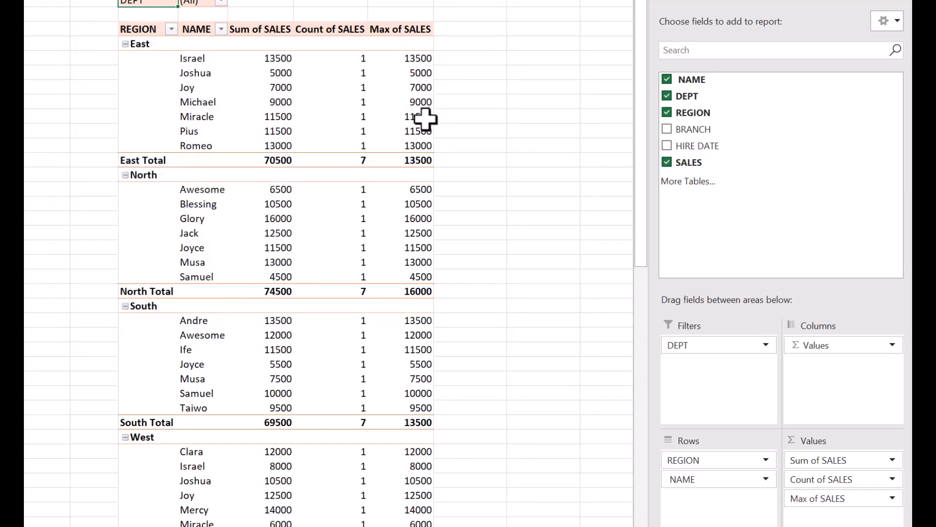
Step: Change the Max of SALES column to summarize by Count, giving Count of SALES2
left_click(852, 499)
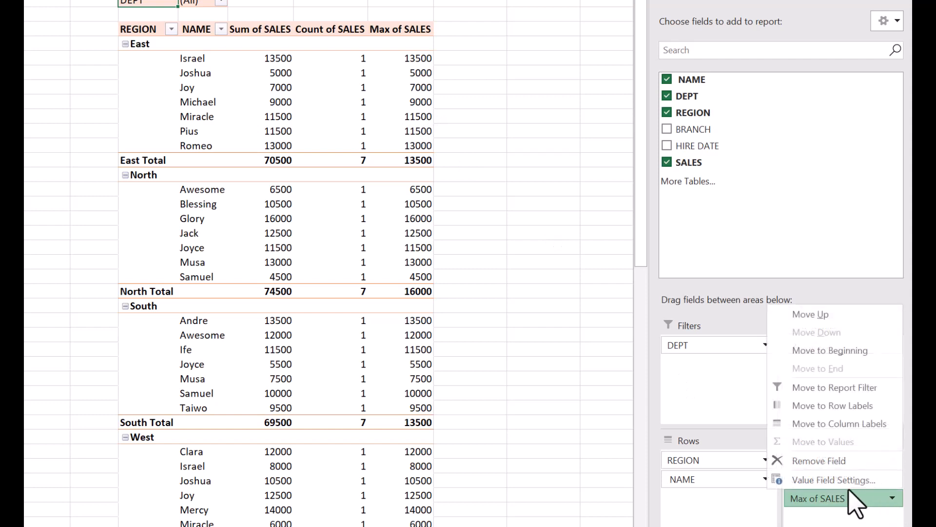
left_click(844, 479)
scroll(133, 205, "down", 1)
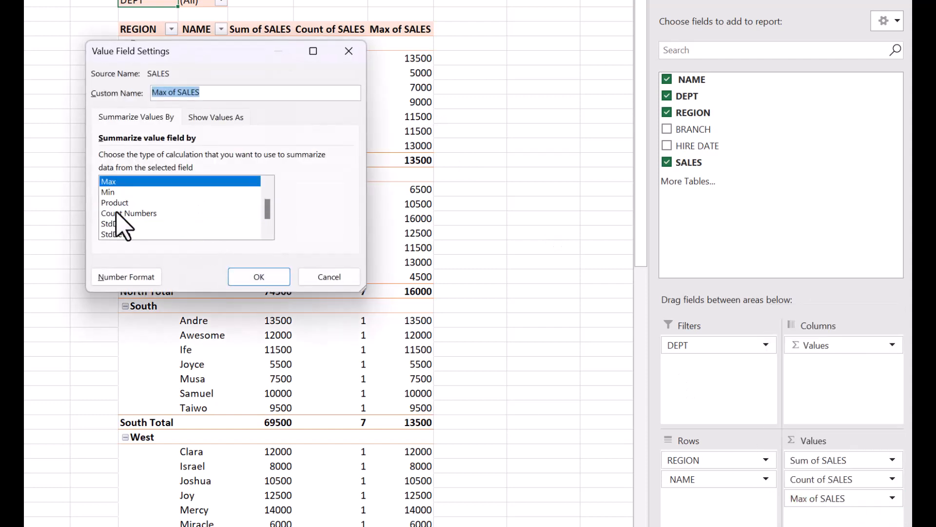
scroll(136, 220, "down", 1)
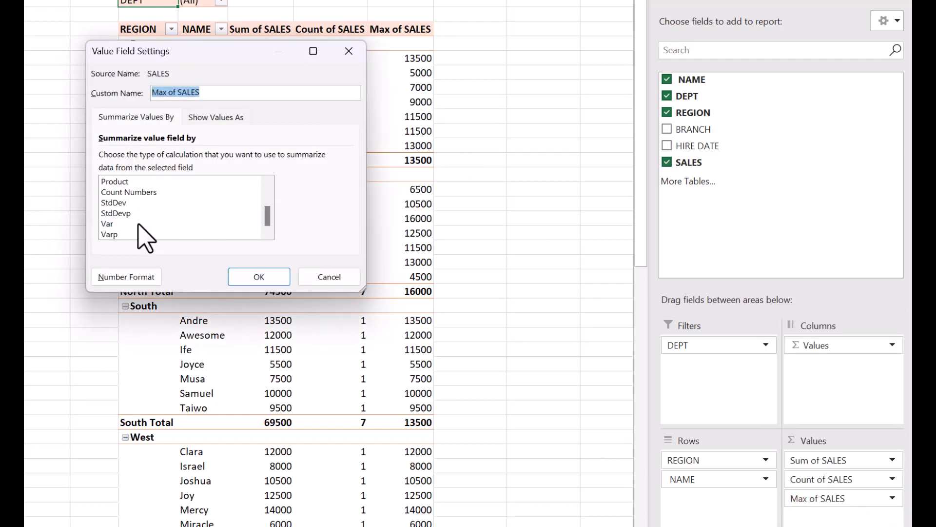
scroll(142, 234, "up", 2)
left_click(122, 192)
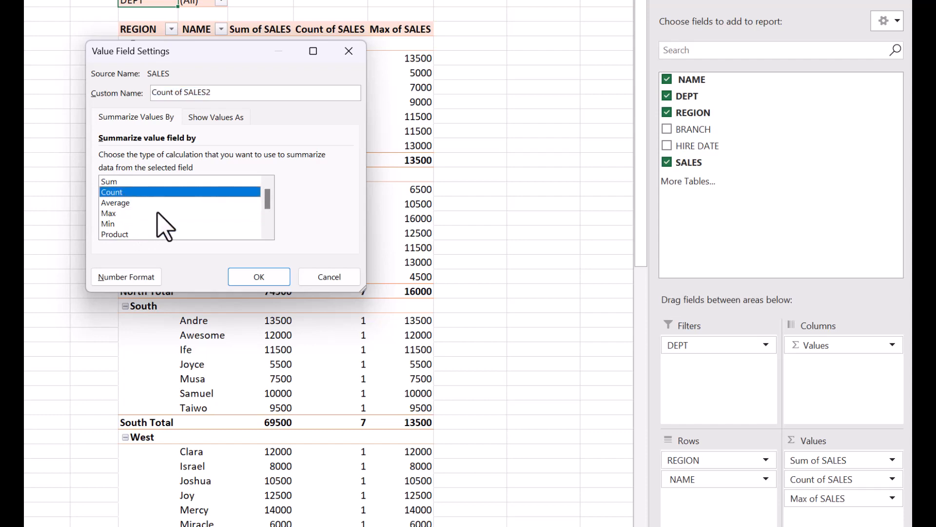
left_click(287, 275)
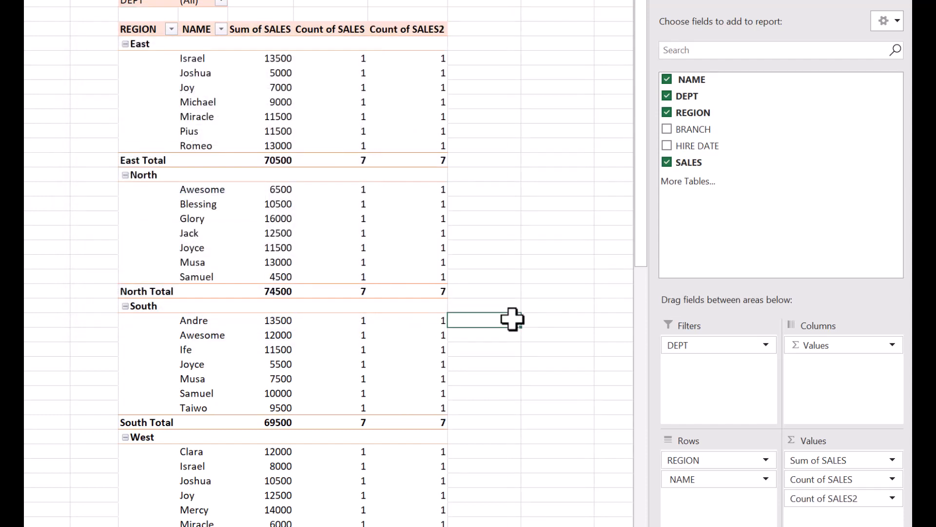
scroll(483, 354, "down", 3)
scroll(452, 335, "up", 3)
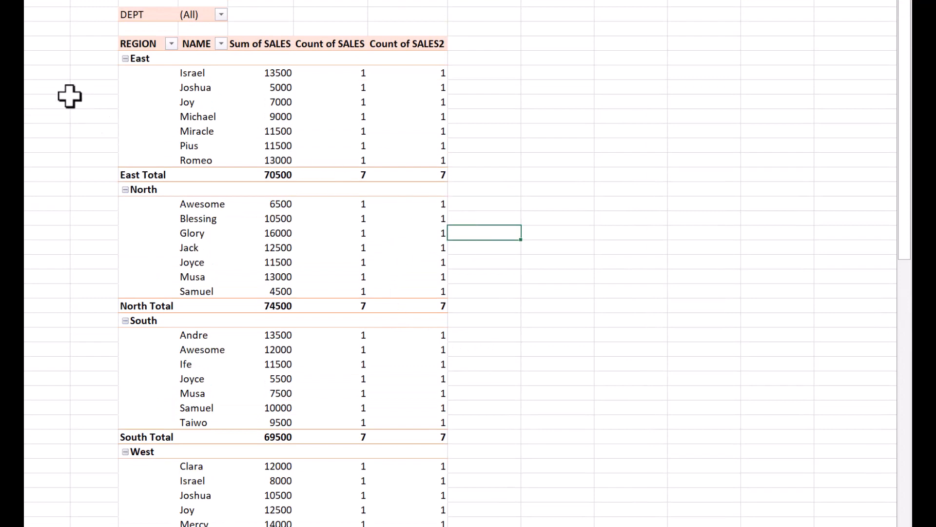
Step: Apply the third (blue) style from the PivotTable Styles gallery
left_click(142, 43)
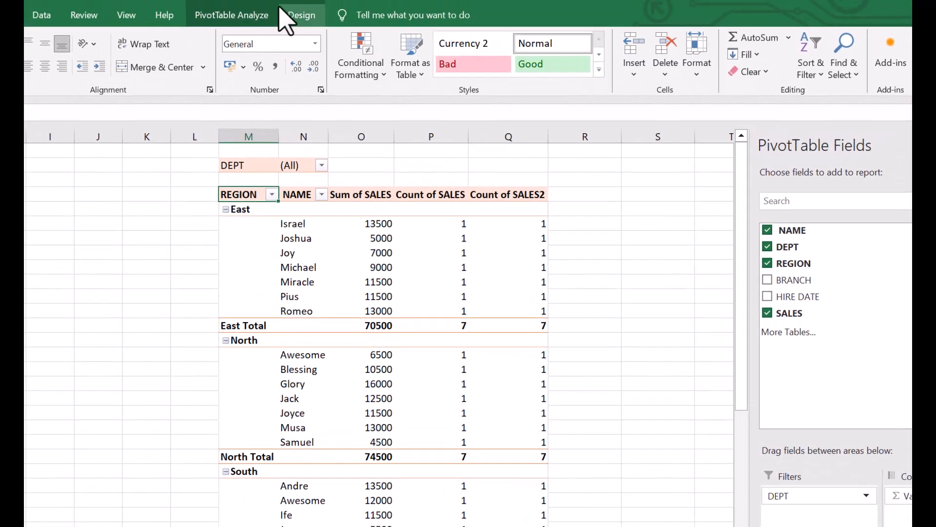
left_click(297, 16)
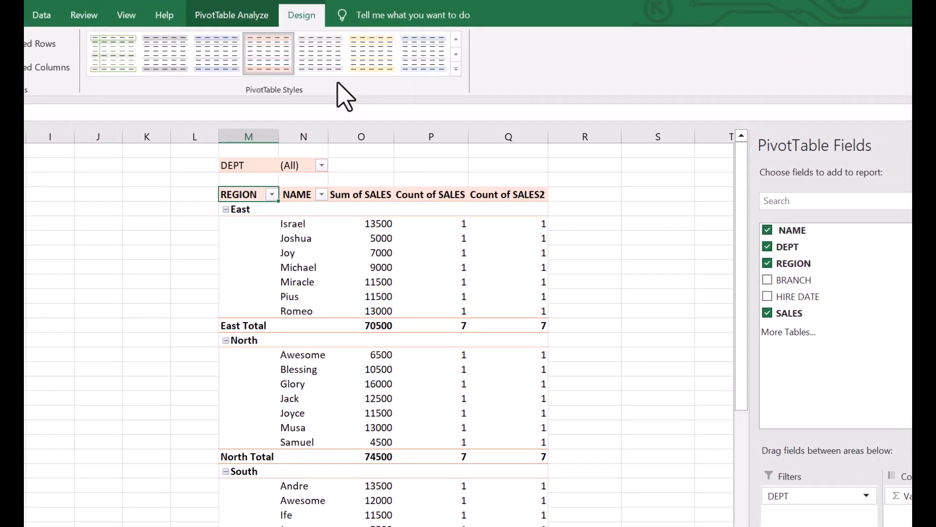
left_click(218, 56)
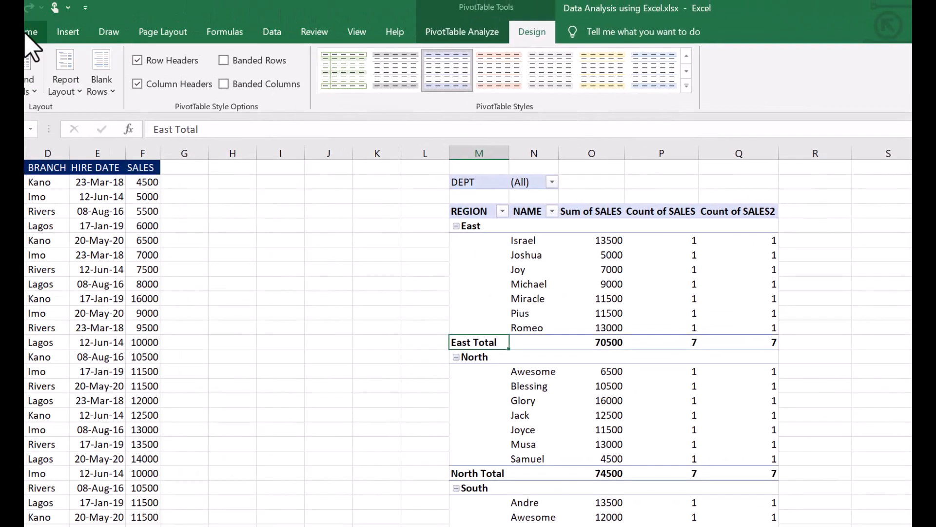
Step: Give the East Total cell M13 a Dark Blue fill and White font colour
left_click(91, 37)
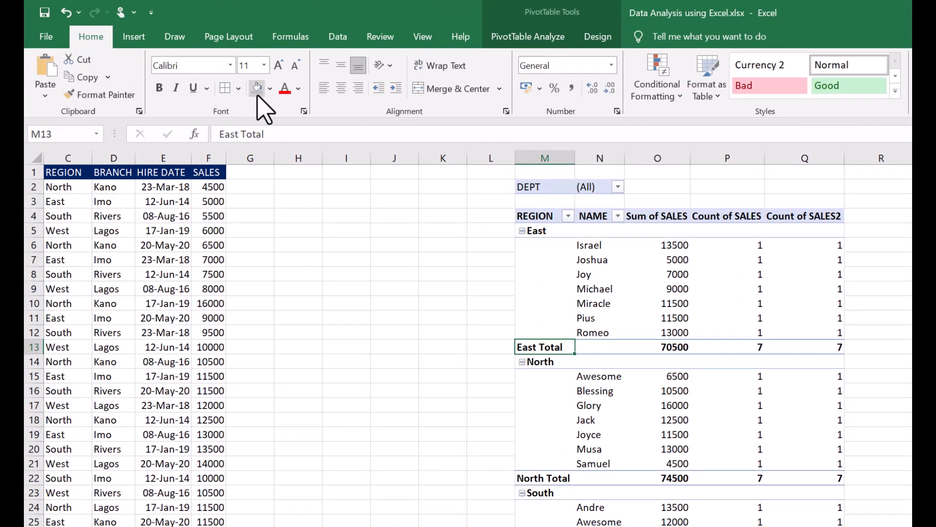
left_click(270, 88)
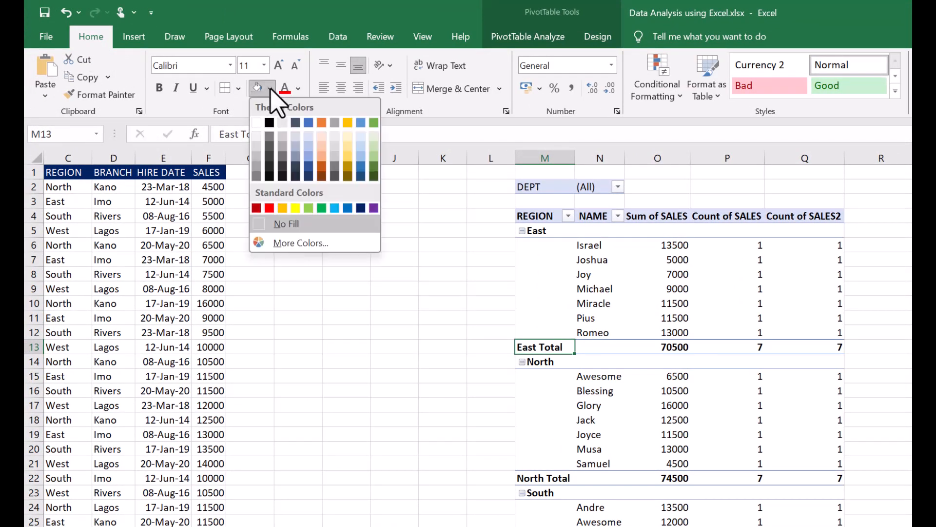
left_click(360, 208)
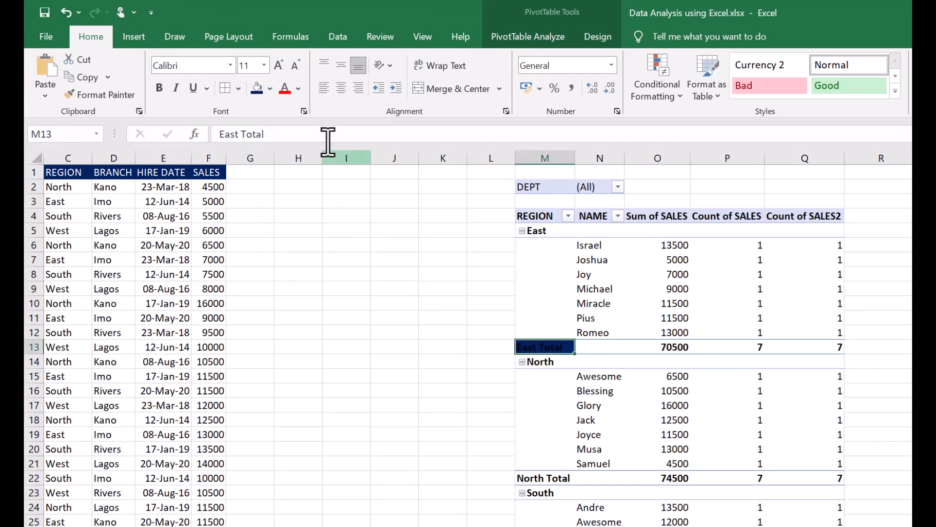
left_click(298, 88)
left_click(285, 139)
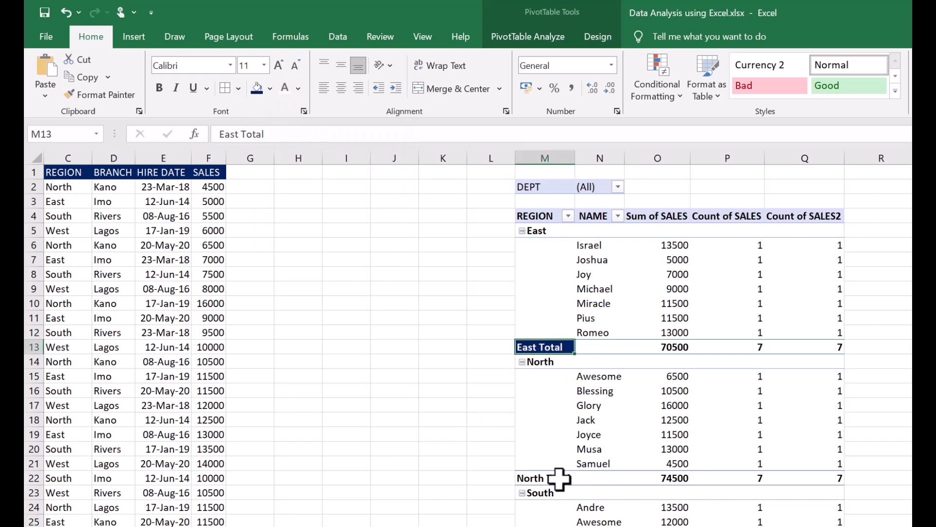
scroll(558, 478, "down", 3)
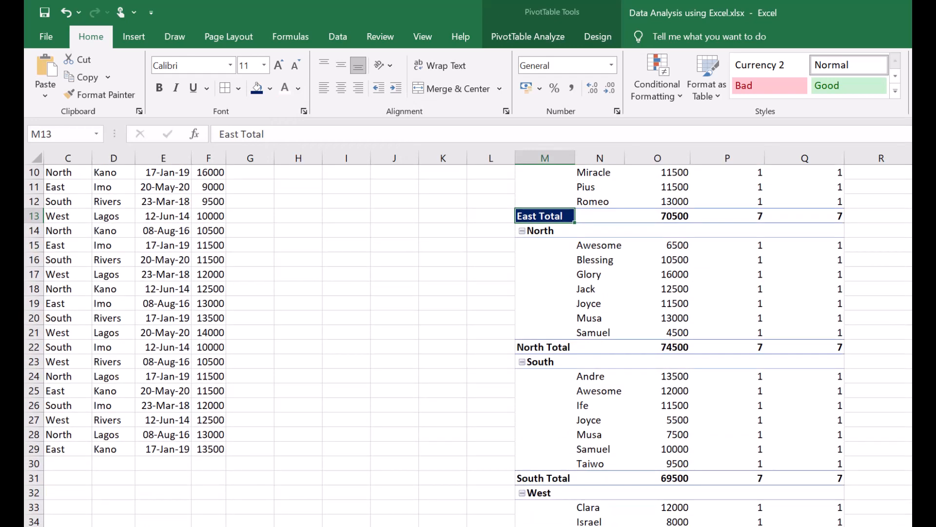
scroll(468, 345, "up", 2)
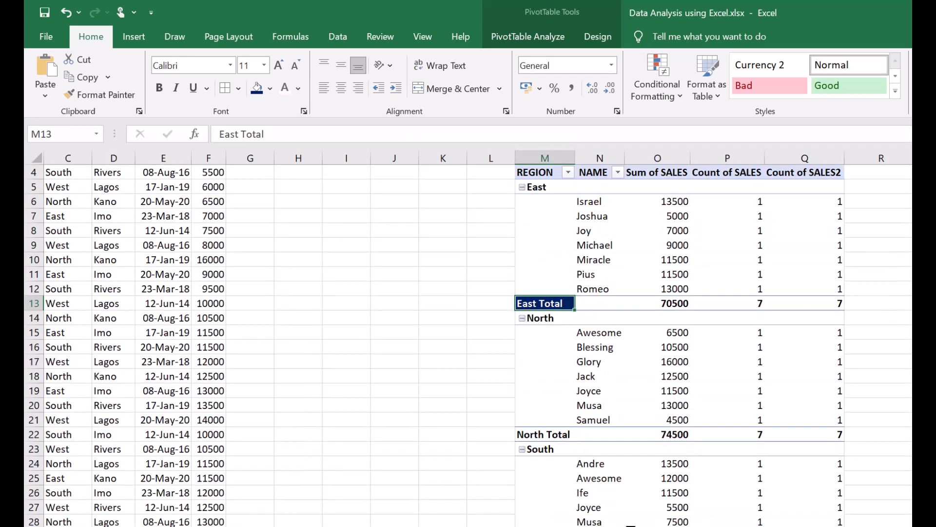
scroll(685, 477, "up", 1)
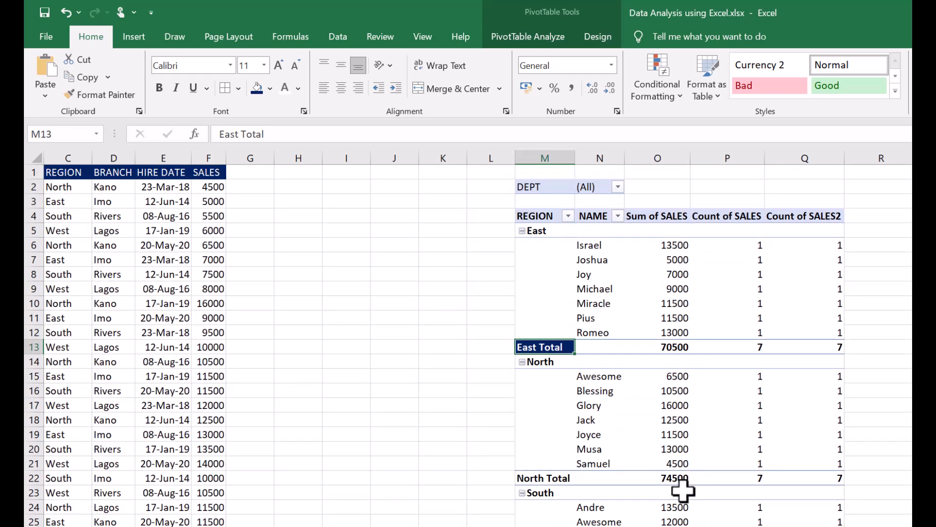